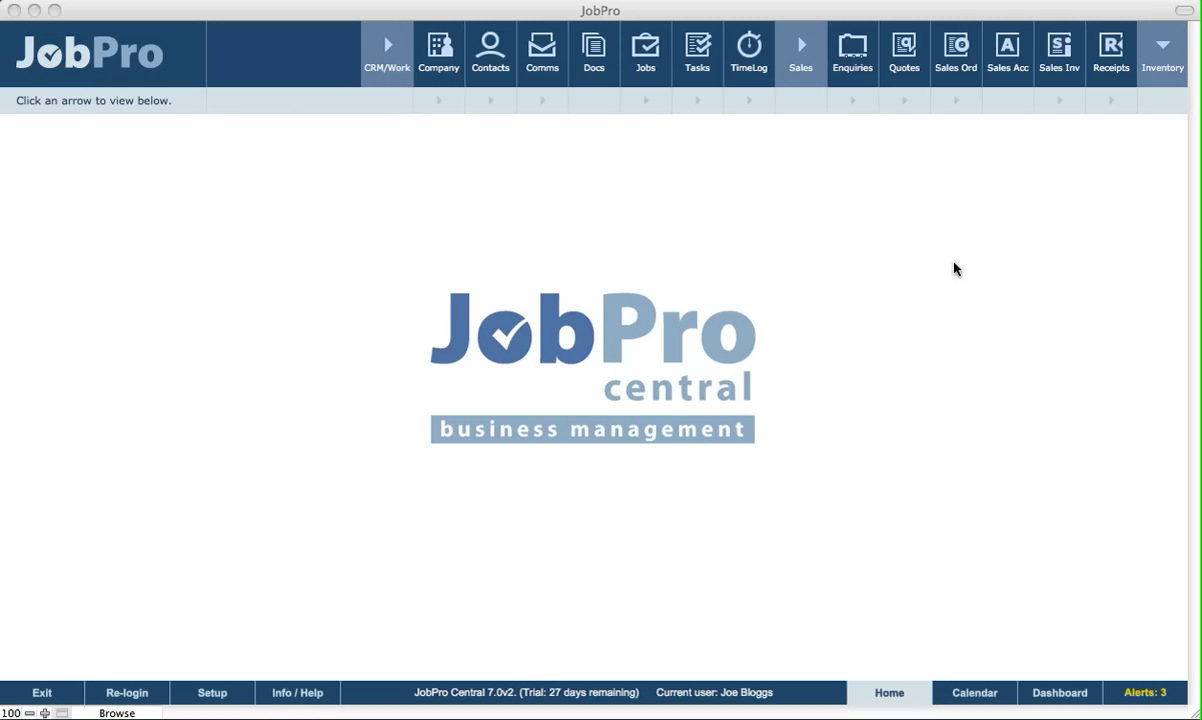
- Go to the Phone & SMS settings in the Communications setup
{"action": "left_click", "coordinate": [954, 268]}
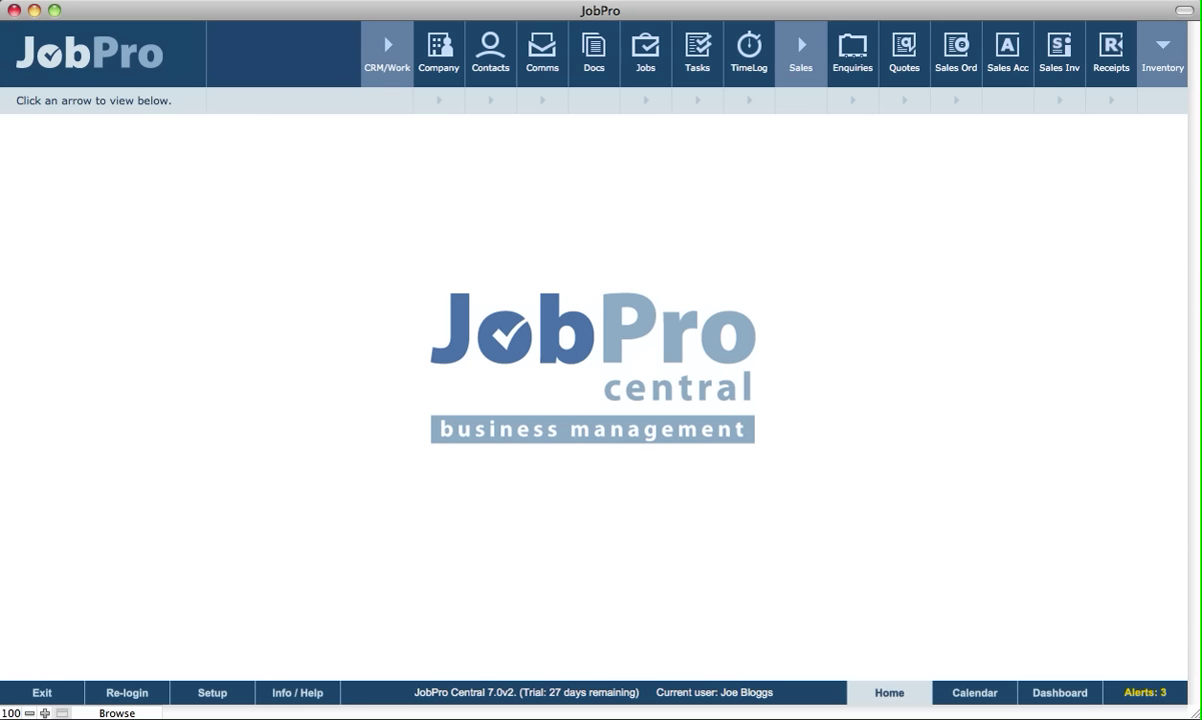
{"action": "left_click", "coordinate": [213, 693]}
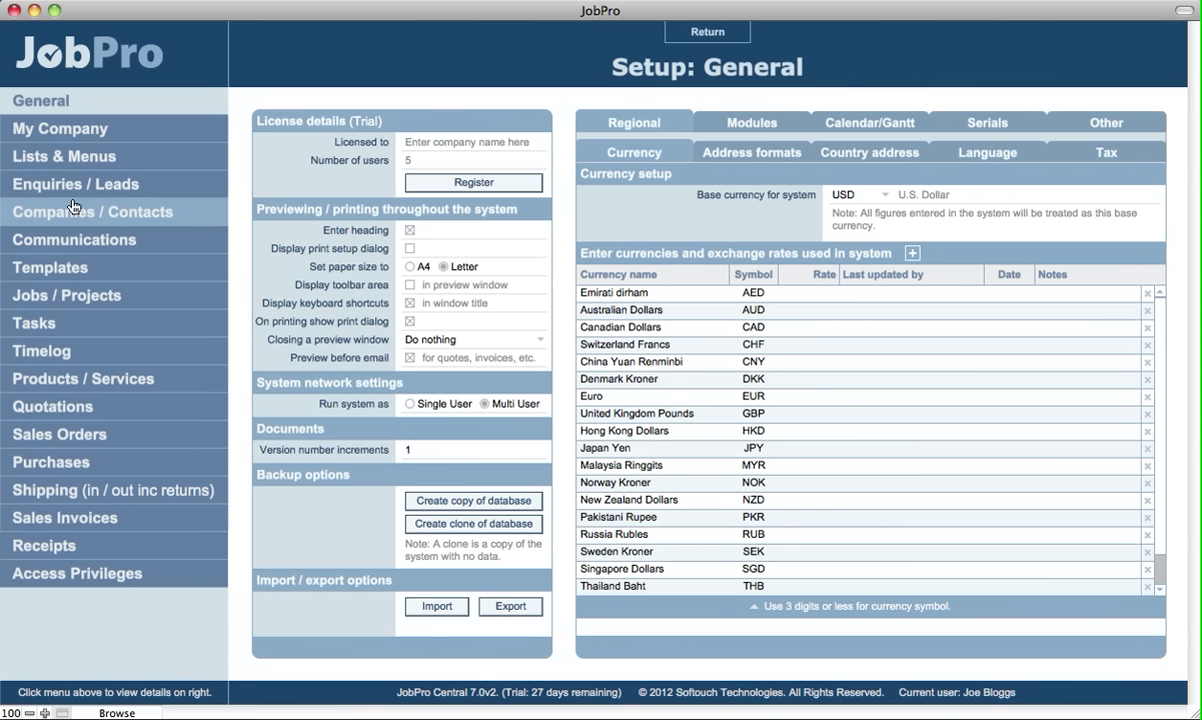
{"action": "left_click", "coordinate": [75, 241]}
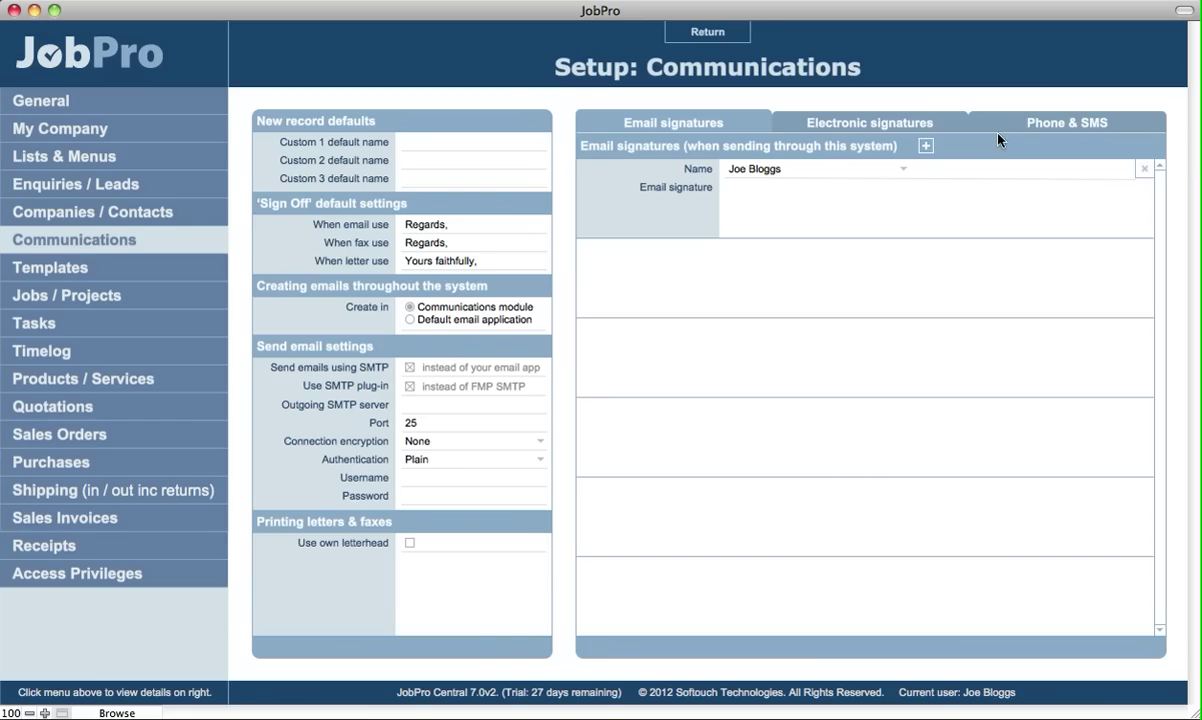
{"action": "left_click", "coordinate": [1081, 130]}
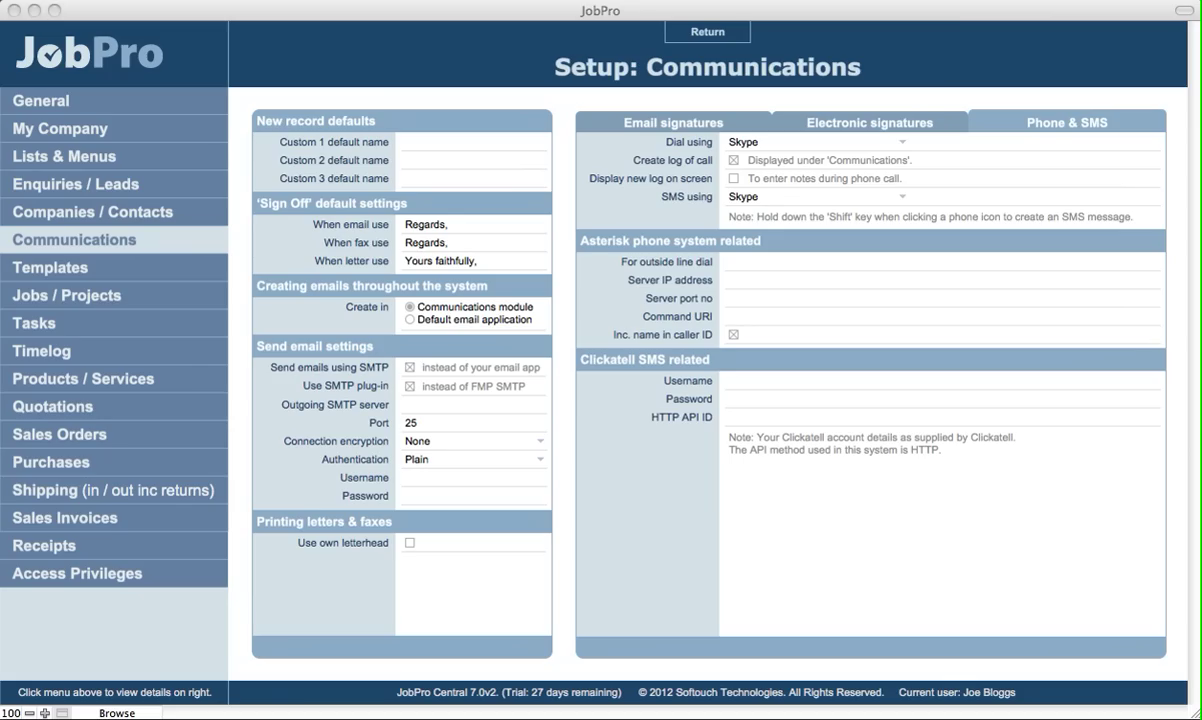
- Switch SMS sending from Skype to Clickatell and begin filling in the Clickatell fields
{"action": "left_click", "coordinate": [850, 92]}
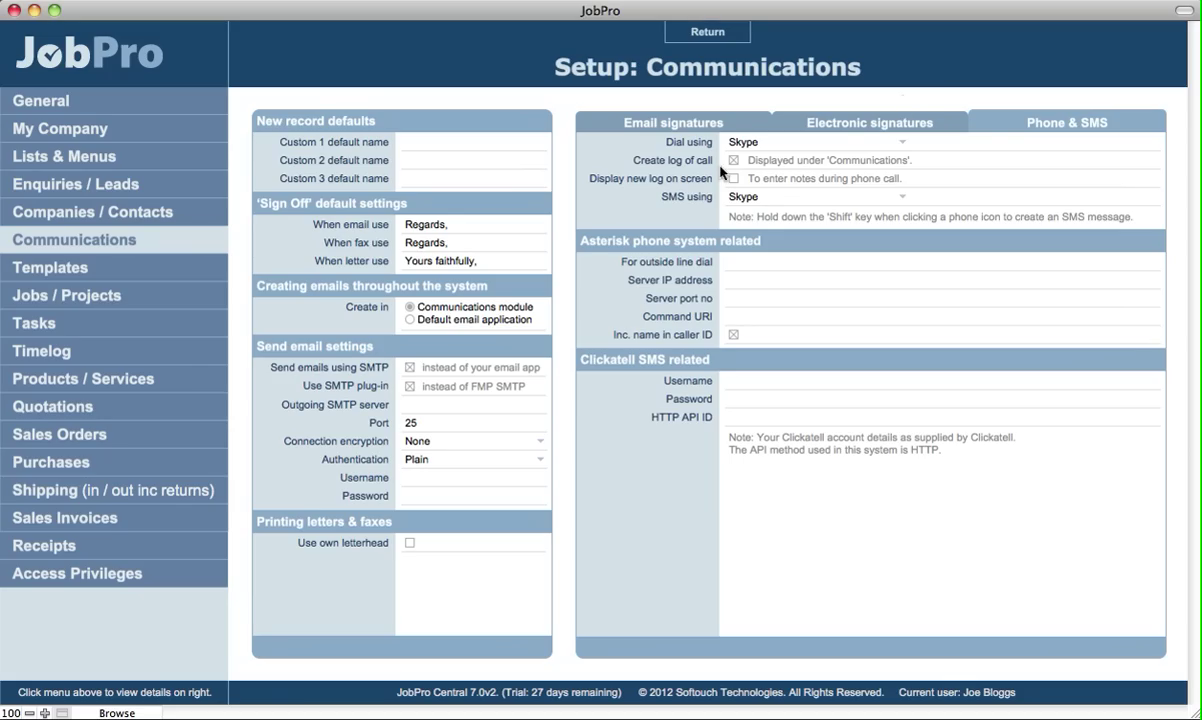
{"action": "left_click", "coordinate": [738, 197]}
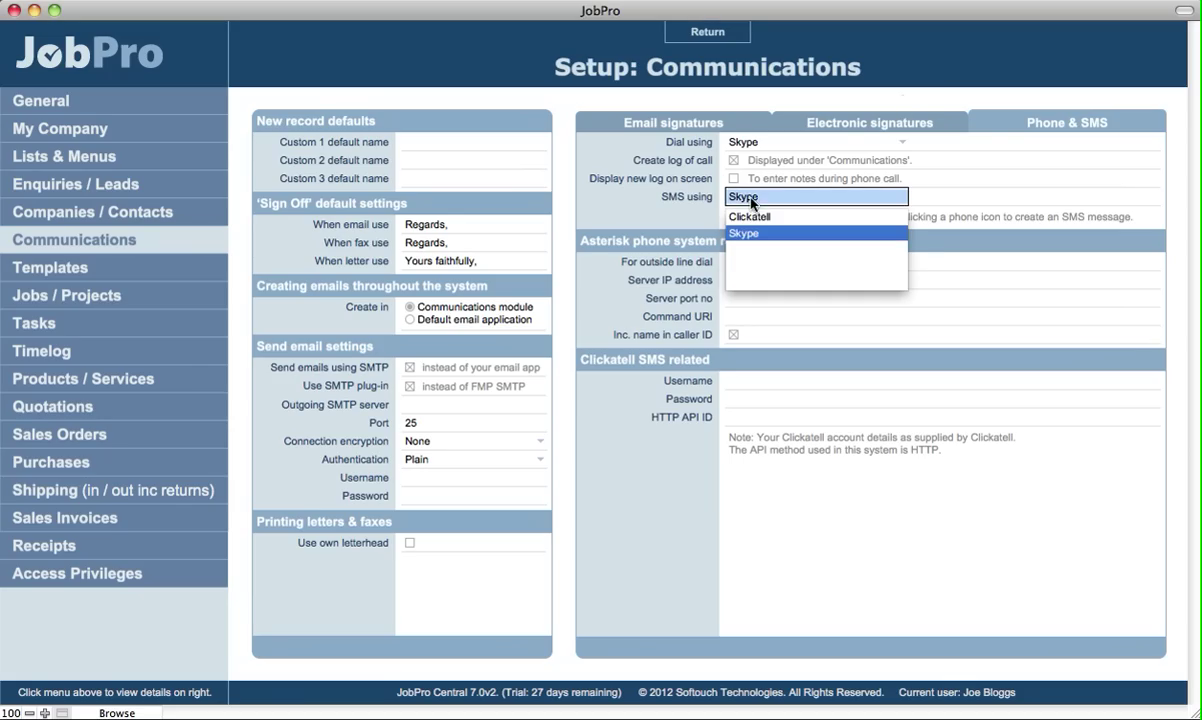
{"action": "left_click", "coordinate": [748, 216]}
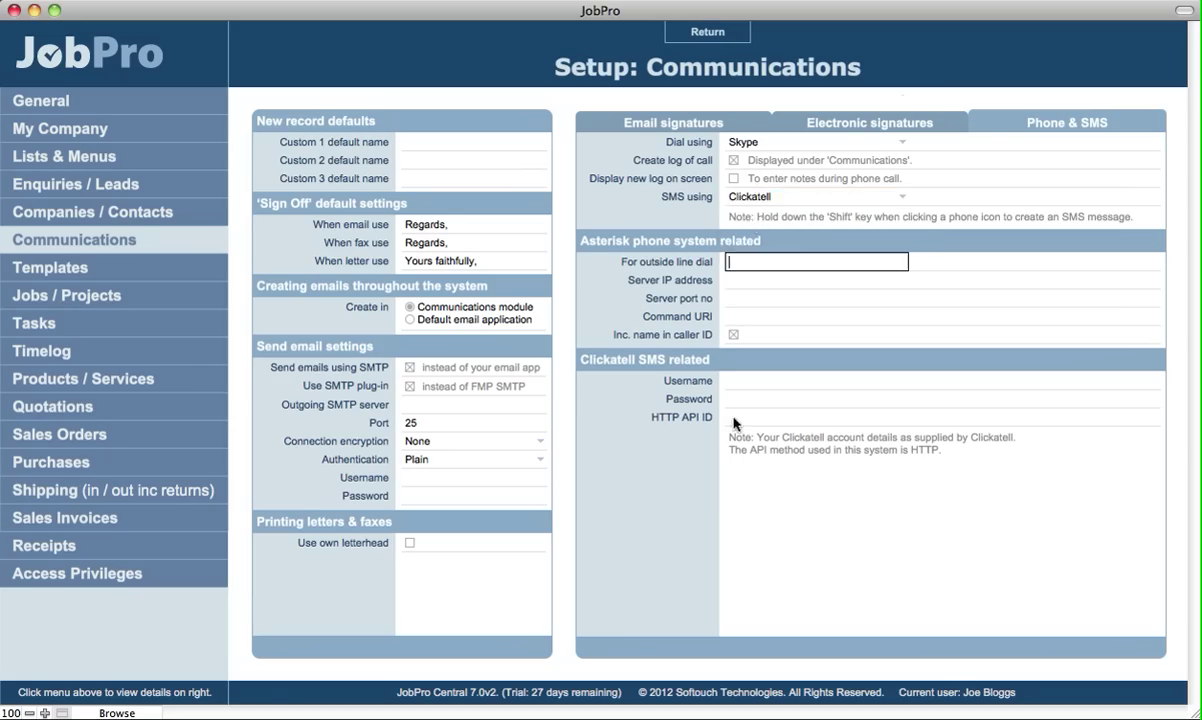
{"action": "left_click", "coordinate": [634, 359]}
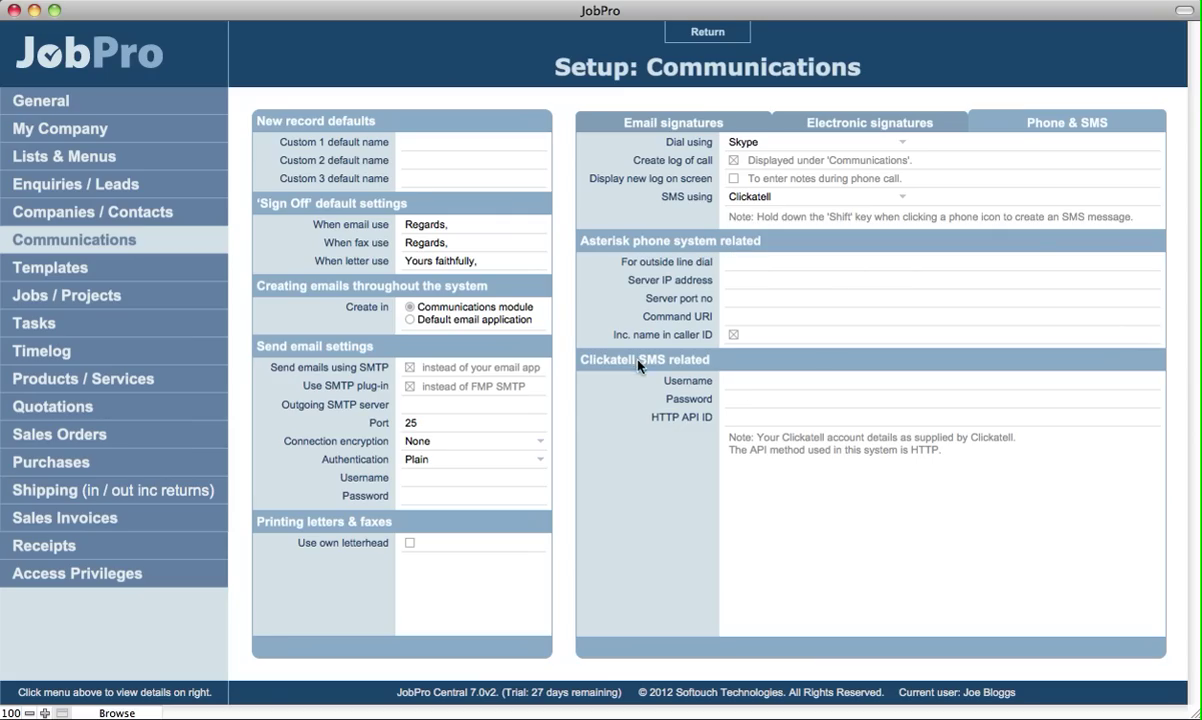
{"action": "left_click", "coordinate": [750, 417]}
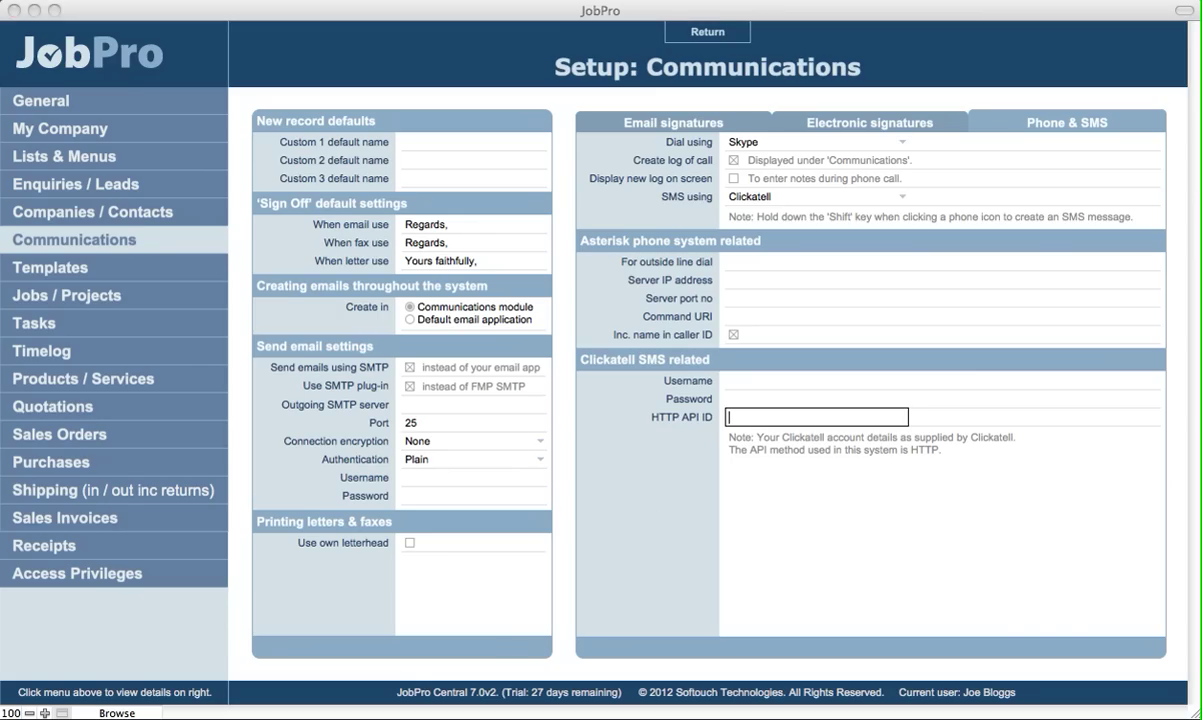
- Leave setup, open the Airways Ltd record, and try texting a contact's mobile, dismissing the Clickatell warning
{"action": "left_click", "coordinate": [707, 32]}
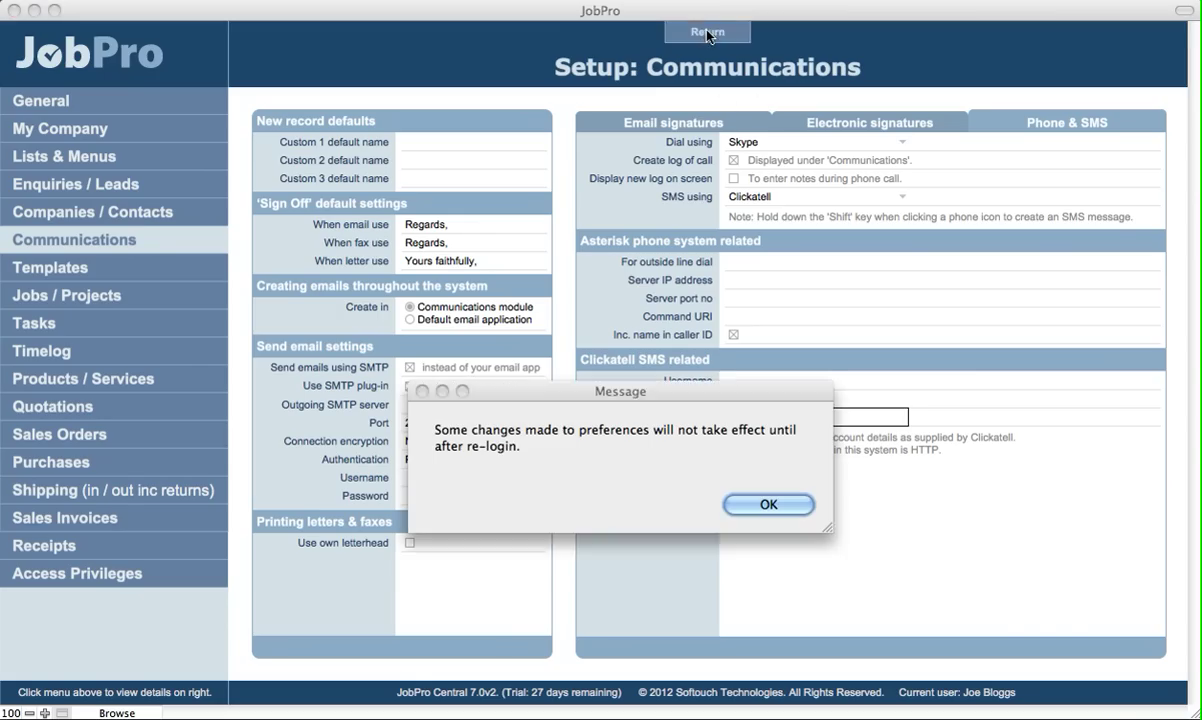
{"action": "left_click", "coordinate": [756, 504]}
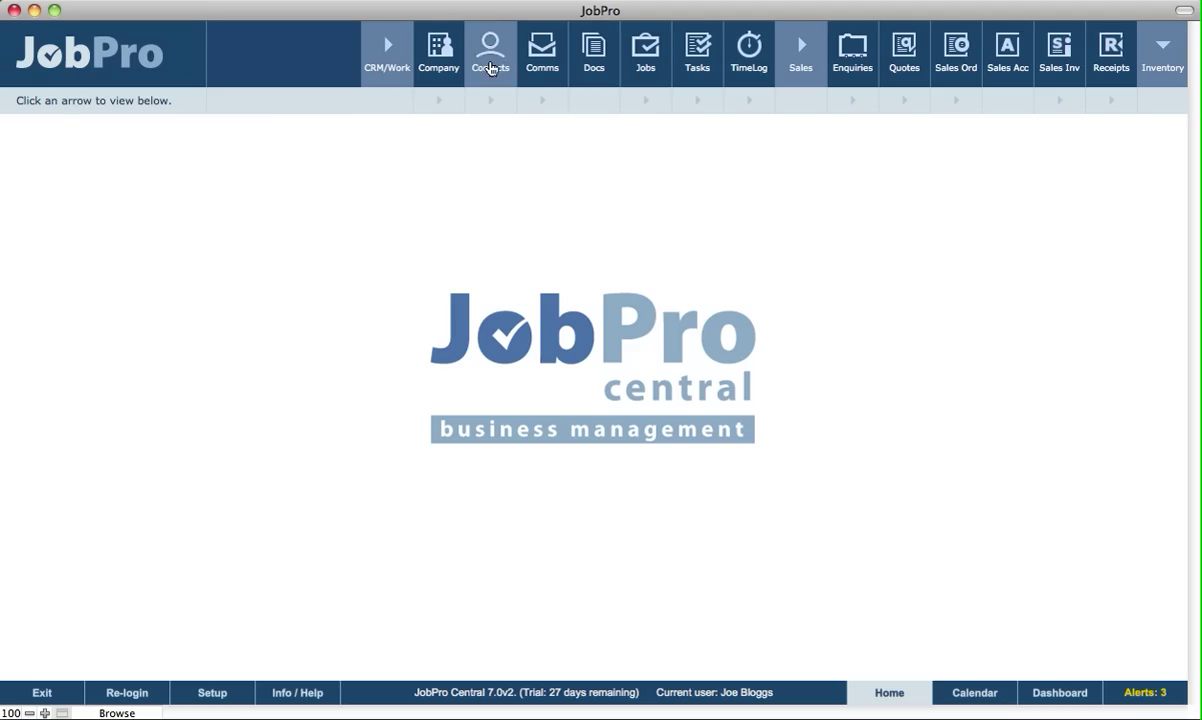
{"action": "left_click", "coordinate": [448, 68]}
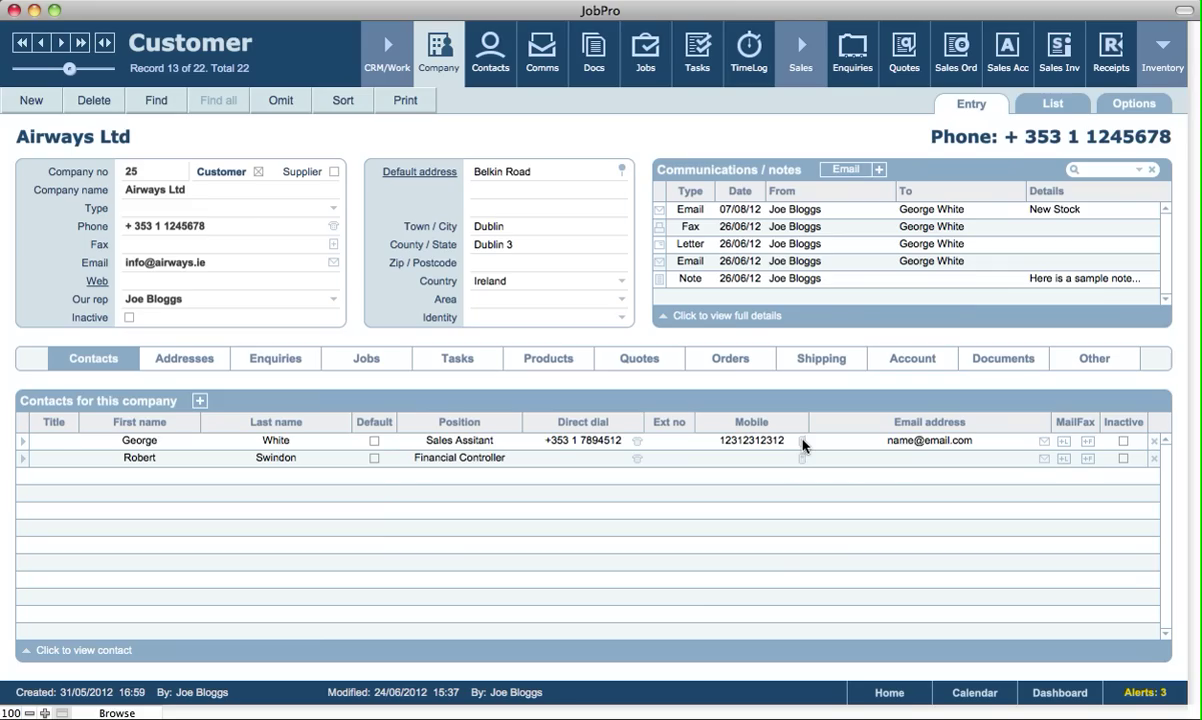
{"action": "left_click", "coordinate": [801, 444]}
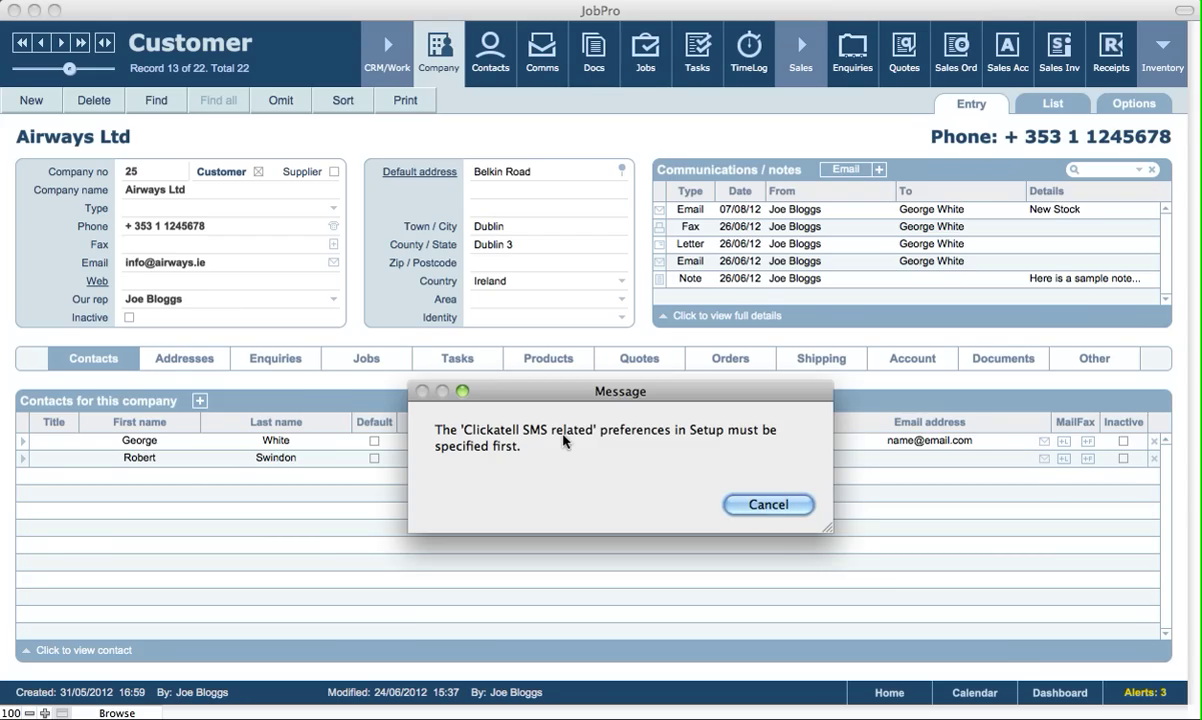
{"action": "left_click", "coordinate": [769, 505]}
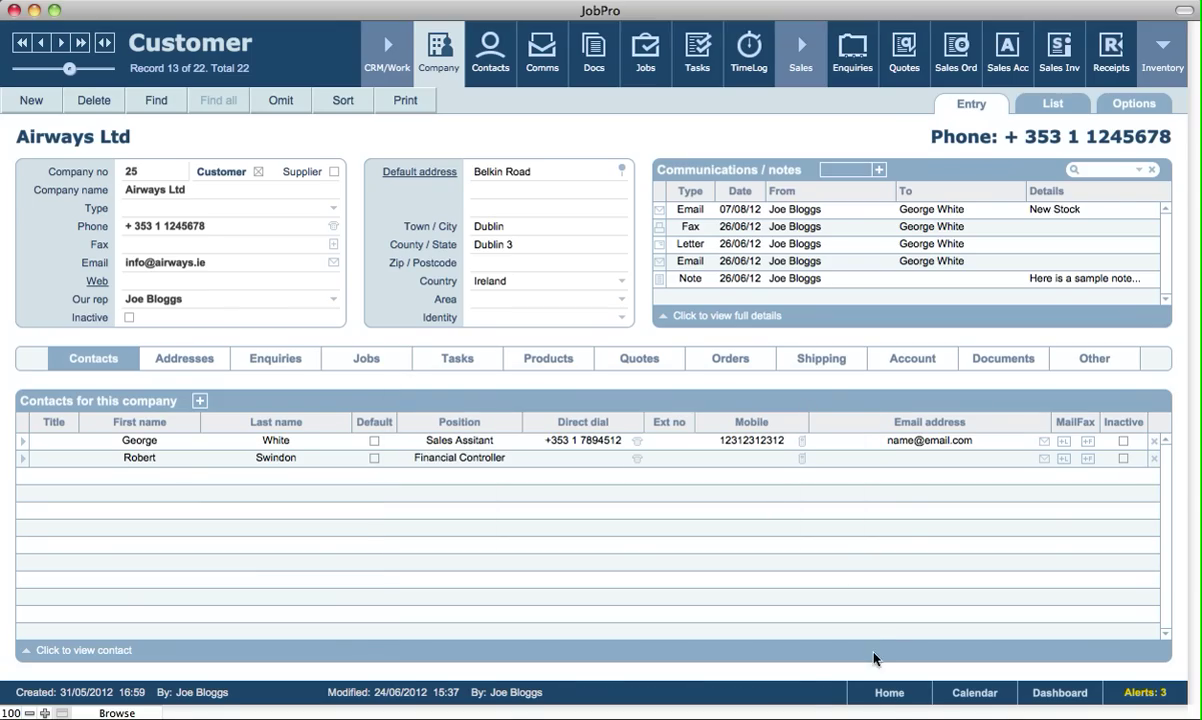
- Return home and reopen the Phone & SMS settings under Setup > Communications
{"action": "left_click", "coordinate": [889, 694]}
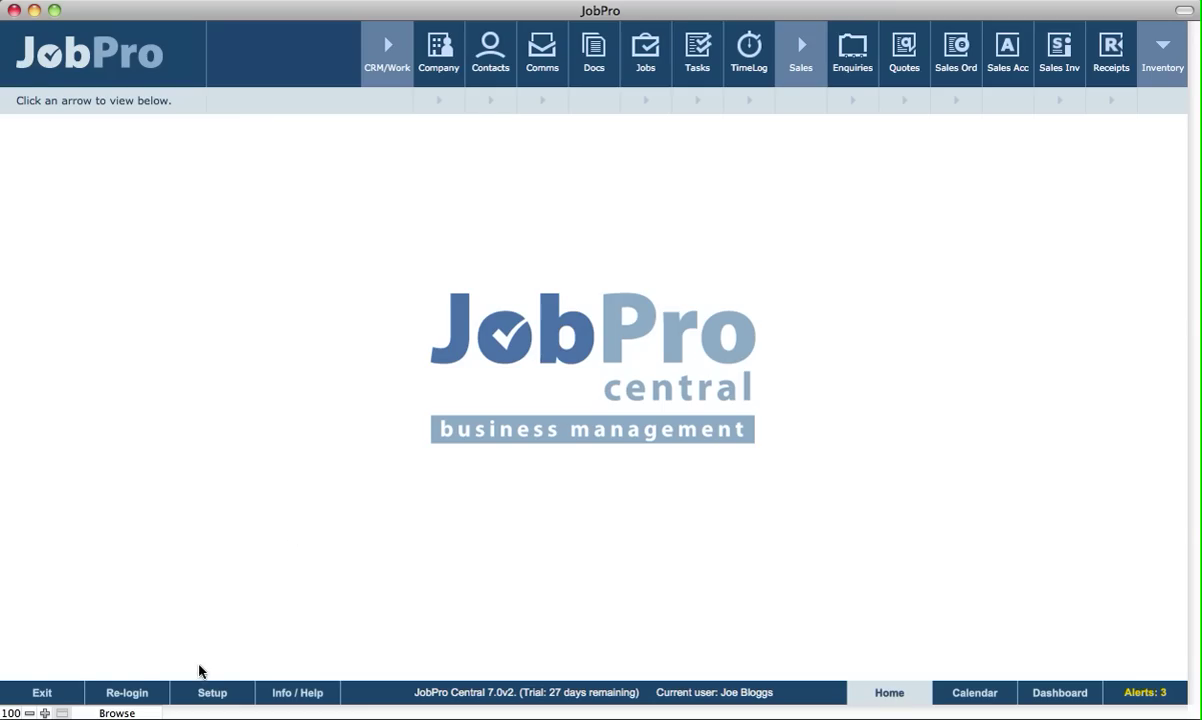
{"action": "left_click", "coordinate": [205, 693]}
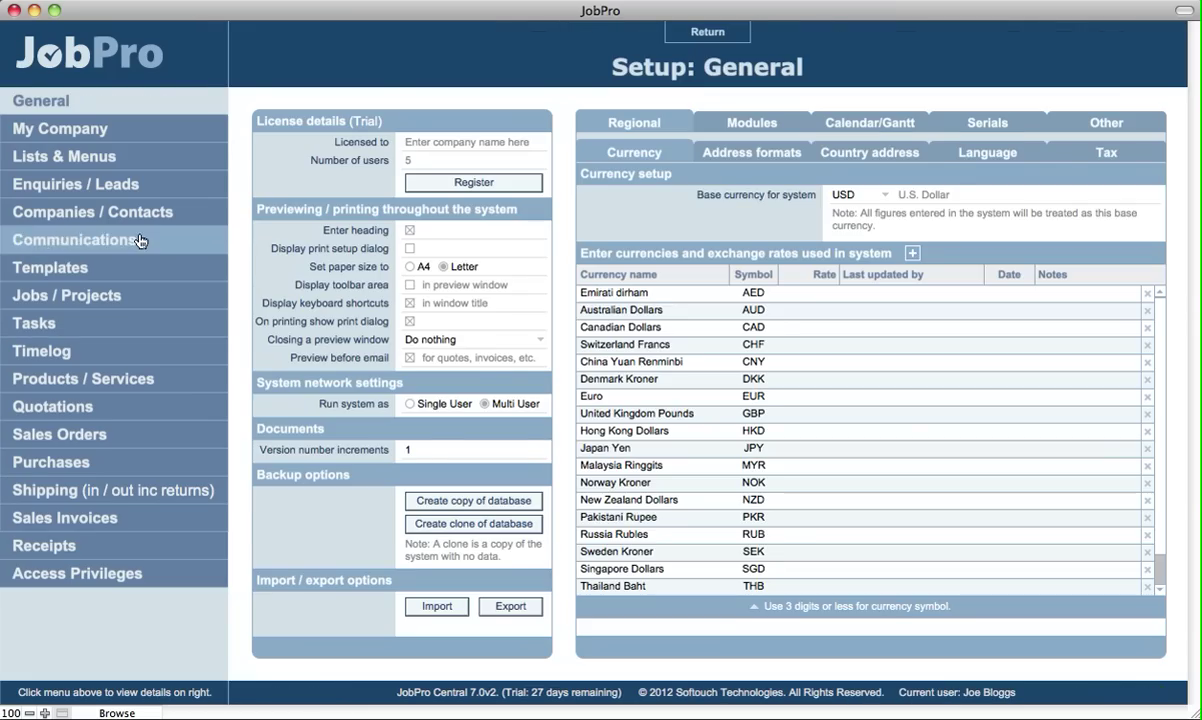
{"action": "left_click", "coordinate": [142, 238]}
{"action": "left_click", "coordinate": [1040, 120]}
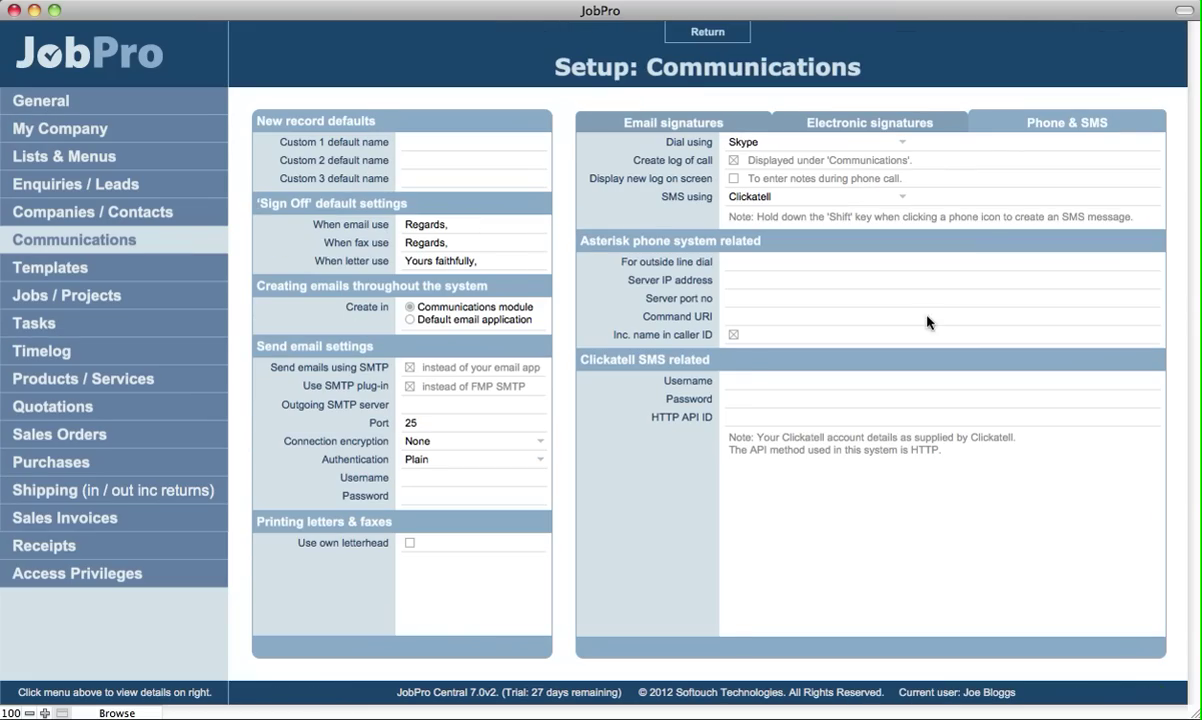
- Enter the Clickatell username, password and HTTP API ID, then leave setup
{"action": "left_click", "coordinate": [748, 381]}
{"action": "type", "text": "test"}
{"action": "key", "text": "Tab"}
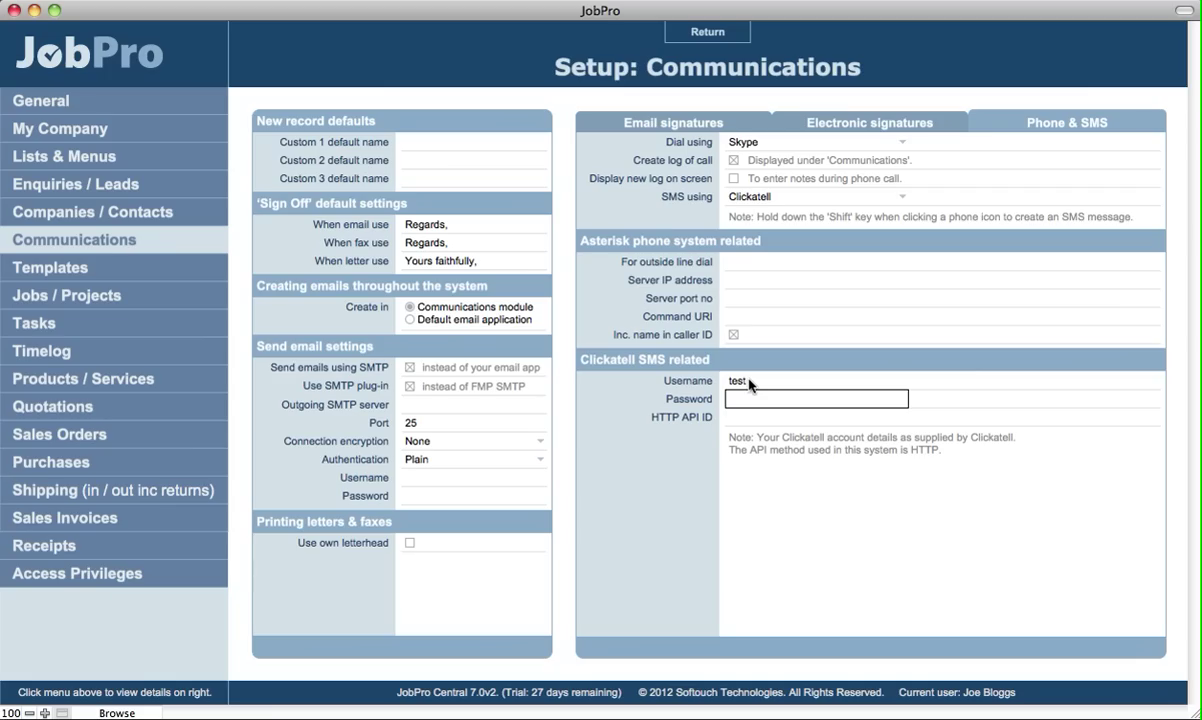
{"action": "type", "text": "test"}
{"action": "key", "text": "Tab"}
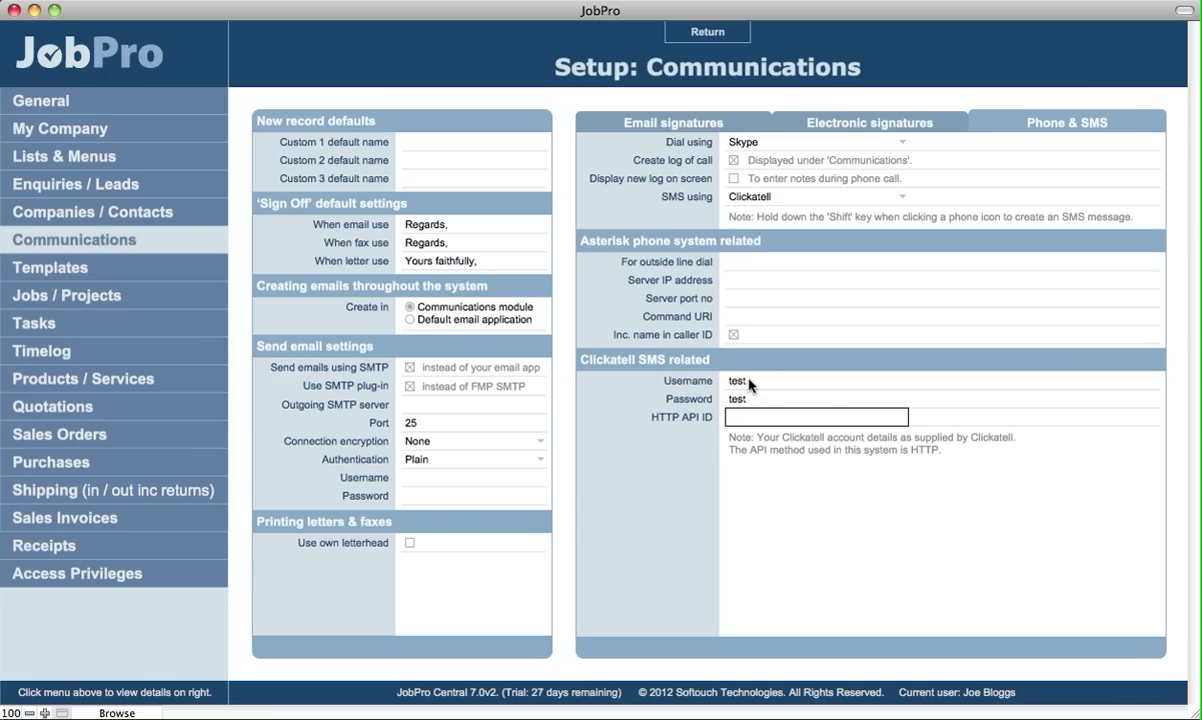
{"action": "type", "text": "2134234"}
{"action": "left_click", "coordinate": [667, 339]}
{"action": "left_click", "coordinate": [707, 32]}
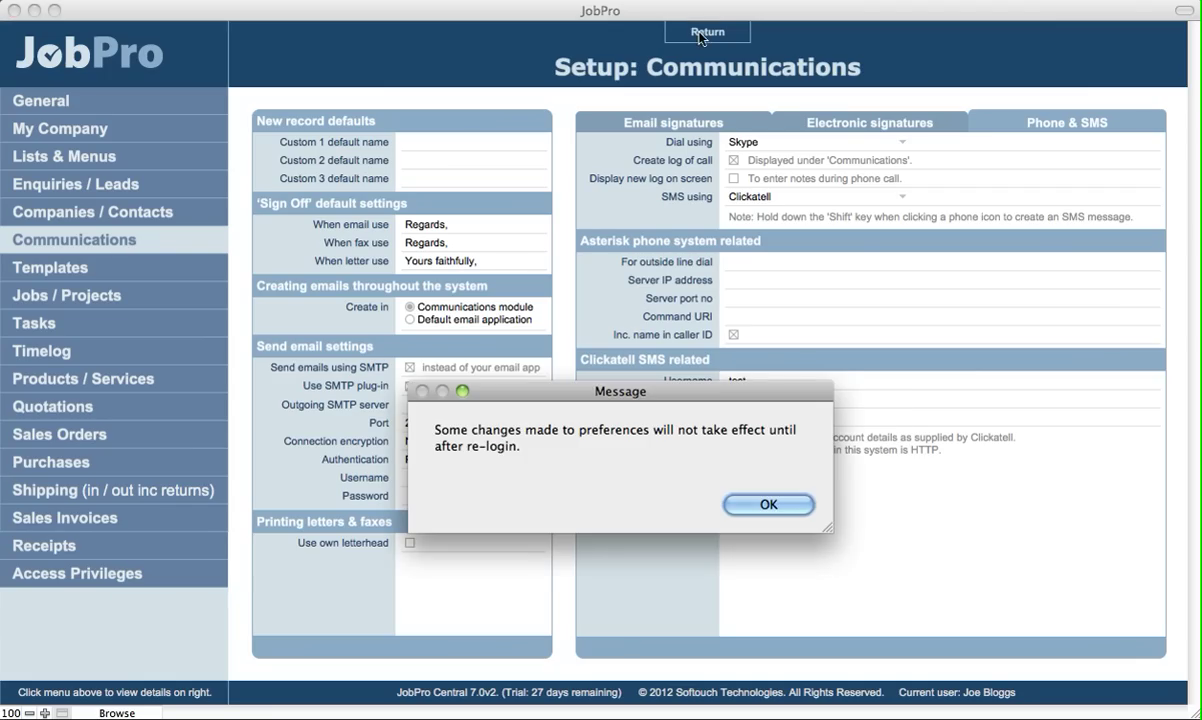
{"action": "left_click", "coordinate": [748, 500]}
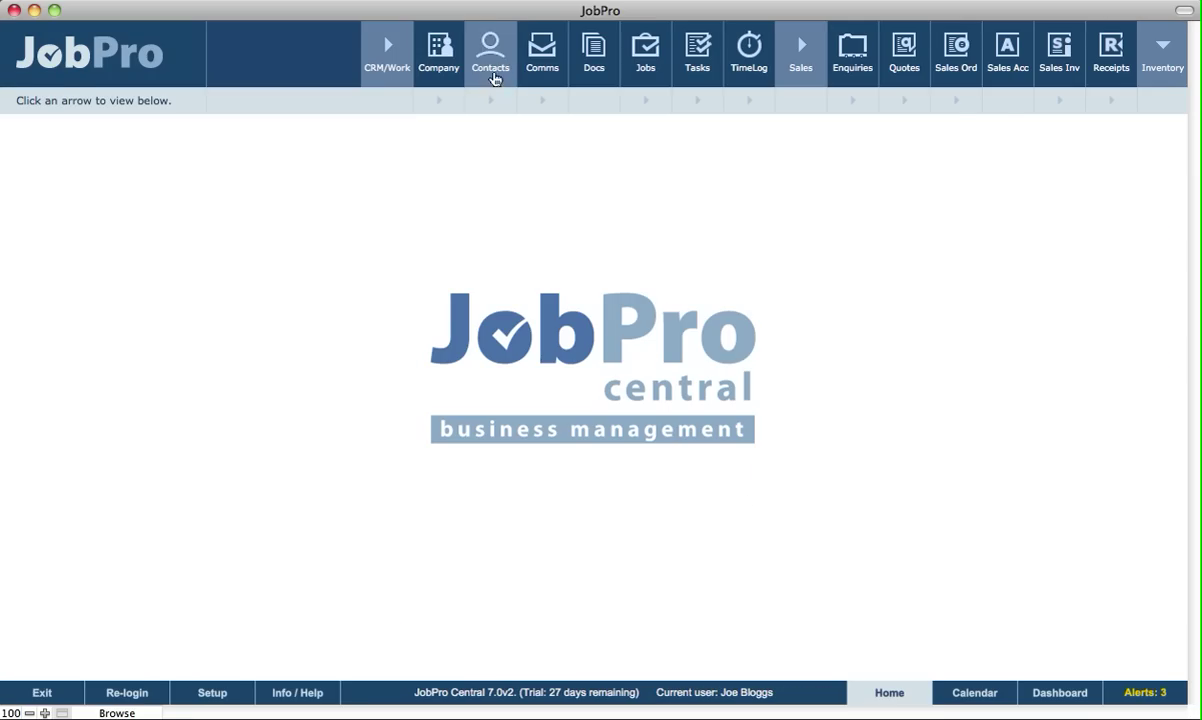
- Open an SMS to the first Airways Ltd contact's mobile, then cancel it unsent
{"action": "left_click", "coordinate": [455, 77]}
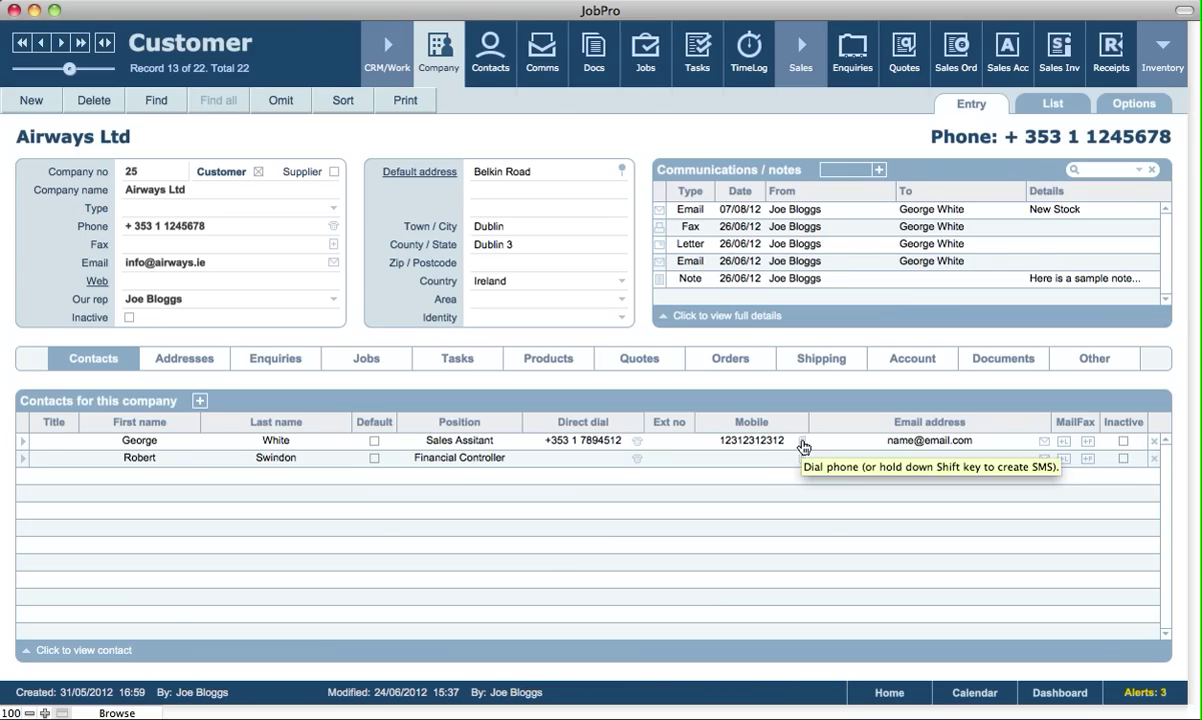
{"action": "left_click", "coordinate": [803, 447], "text": "shift"}
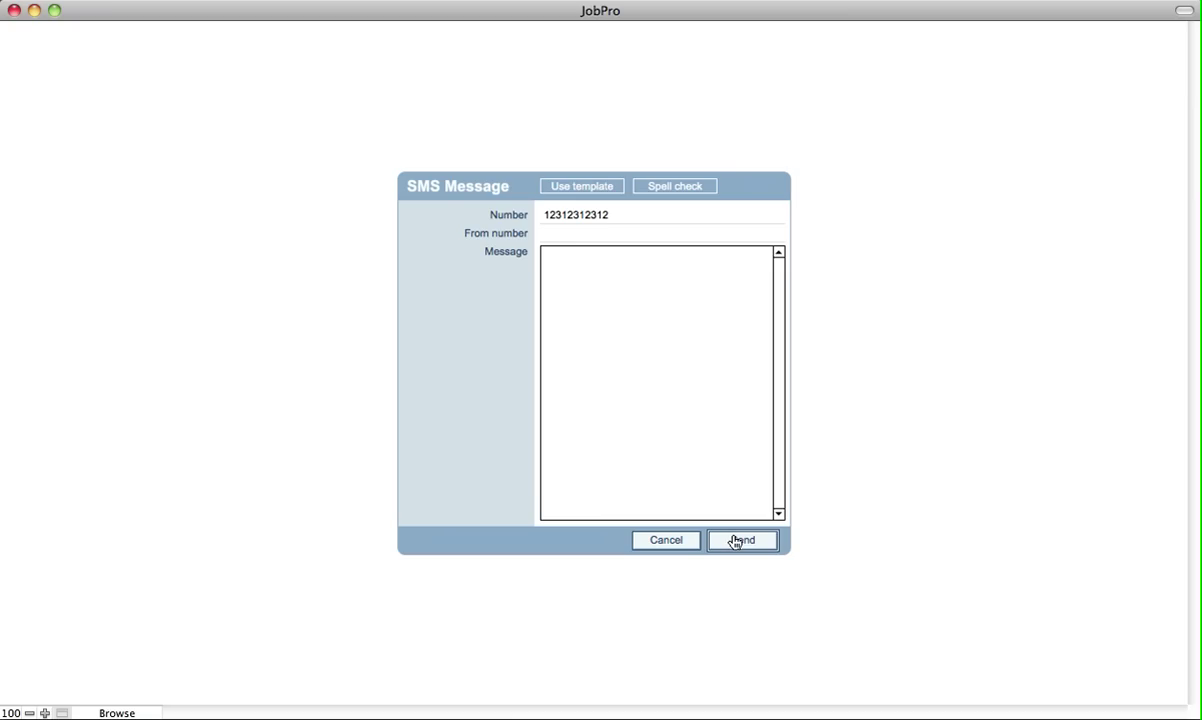
{"action": "left_click", "coordinate": [662, 541]}
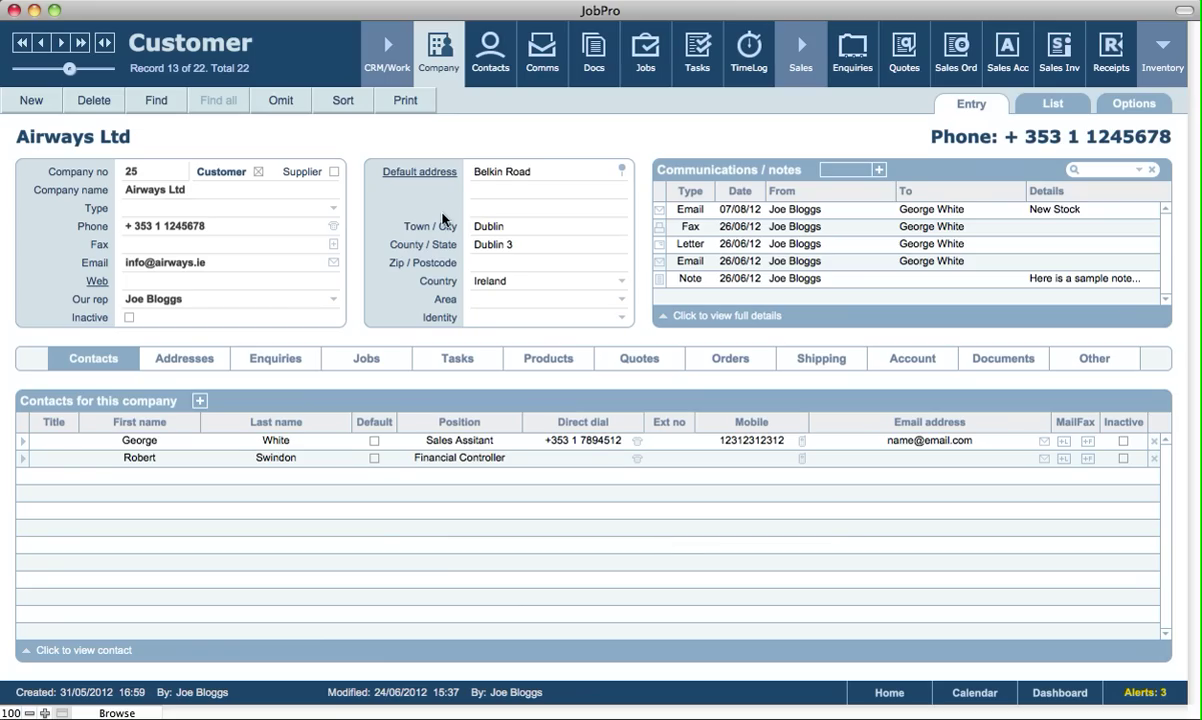
- Switch to Contacts, start a Find with Customer ticked, then cancel back to the 5-record set
{"action": "left_click", "coordinate": [489, 55]}
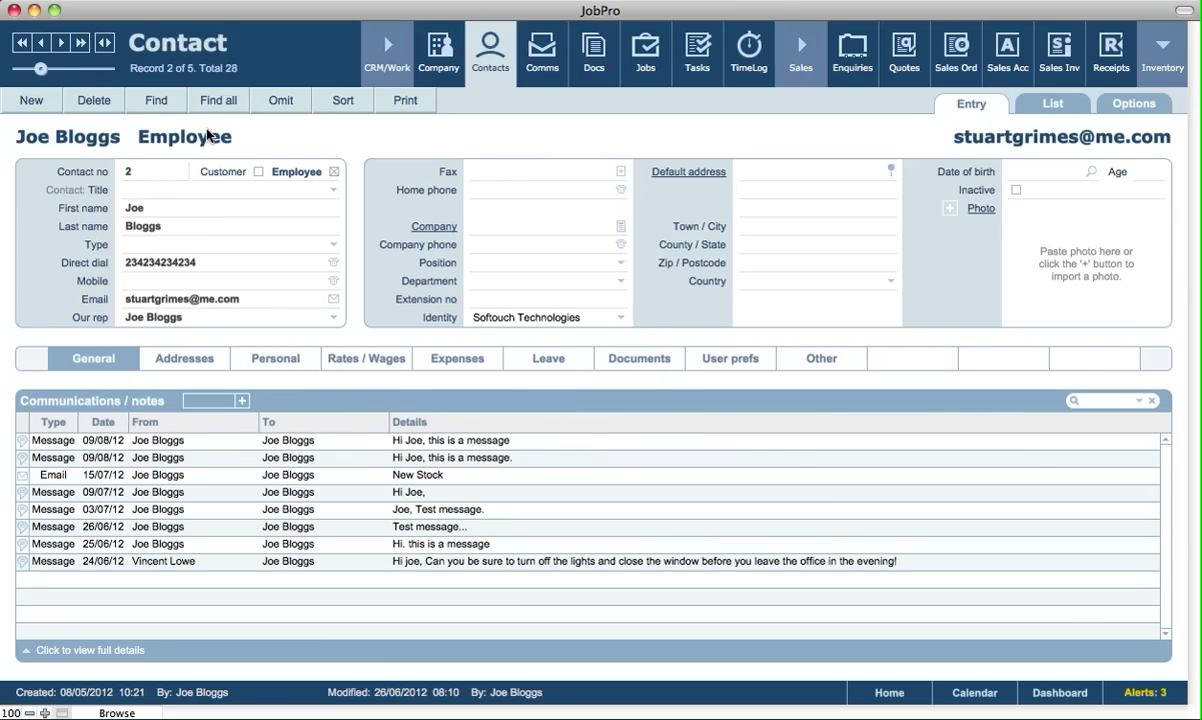
{"action": "left_click", "coordinate": [145, 103]}
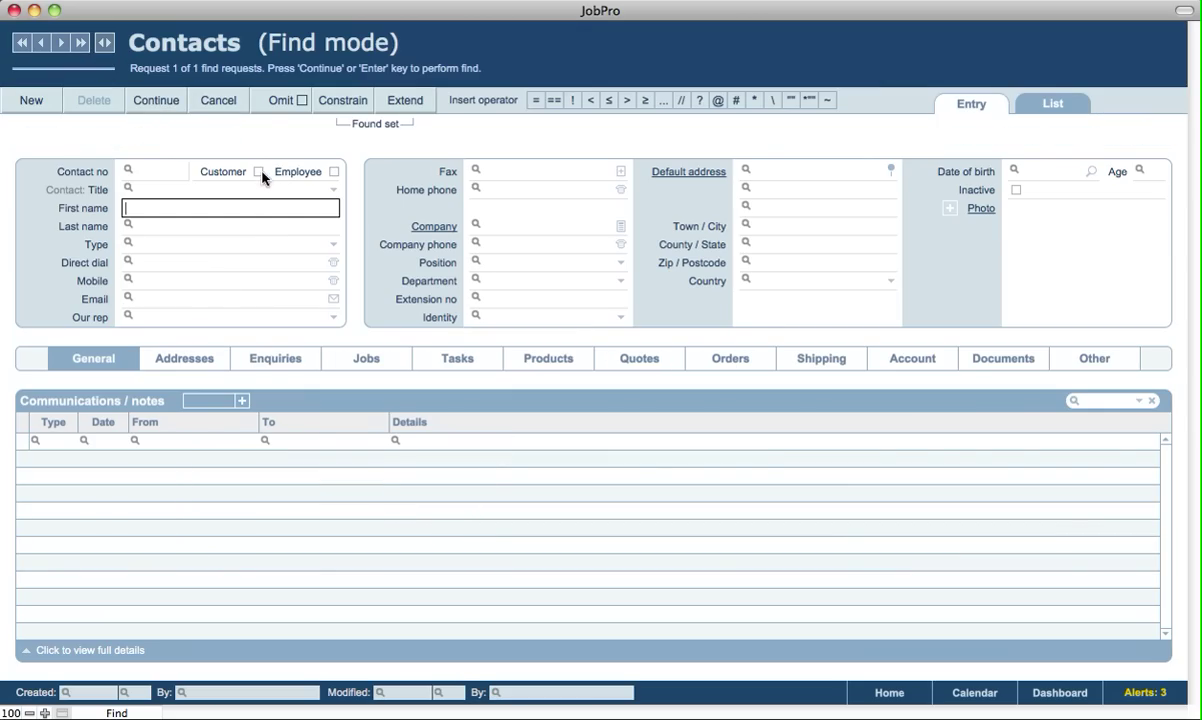
{"action": "left_click", "coordinate": [259, 173]}
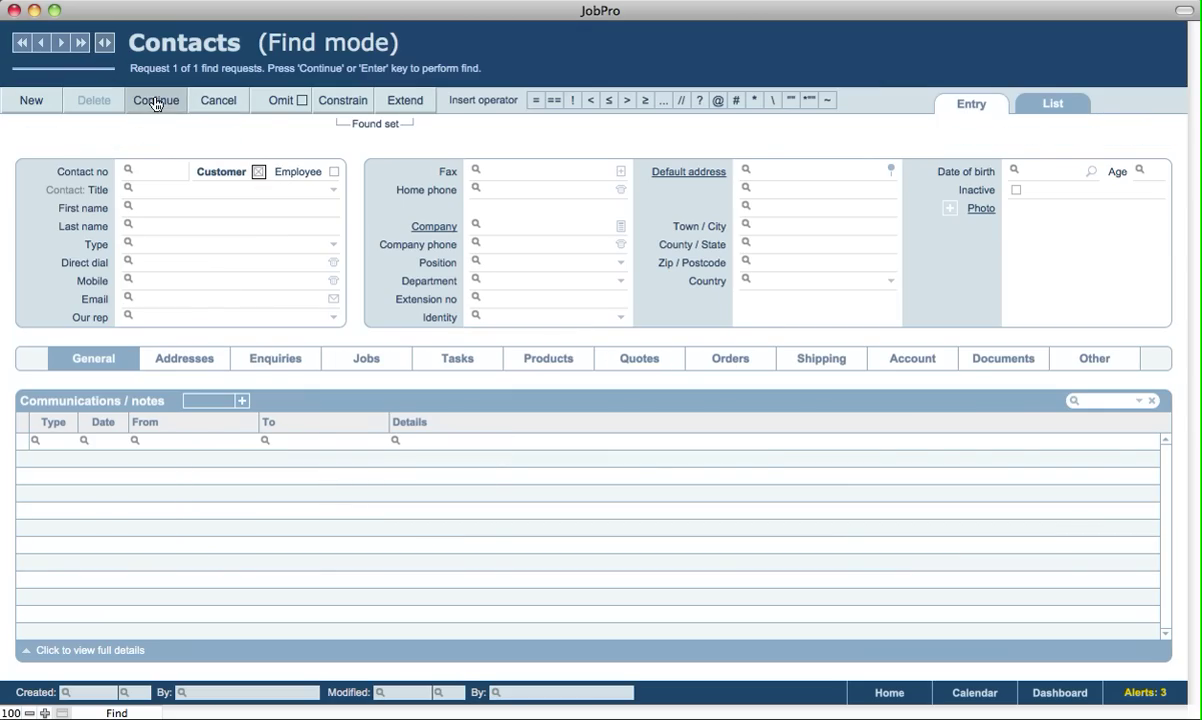
{"action": "left_click", "coordinate": [218, 101]}
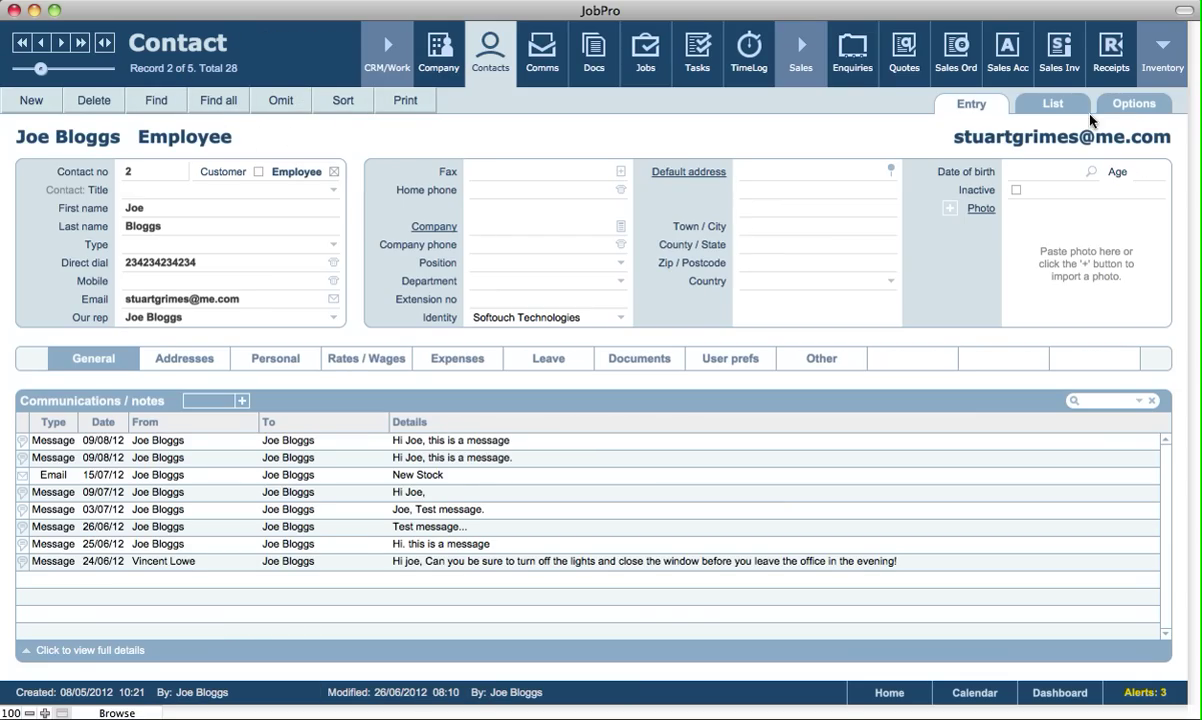
- From Options, create a group SMS for the 5 found contacts, review its fields, then cancel
{"action": "left_click", "coordinate": [1130, 103]}
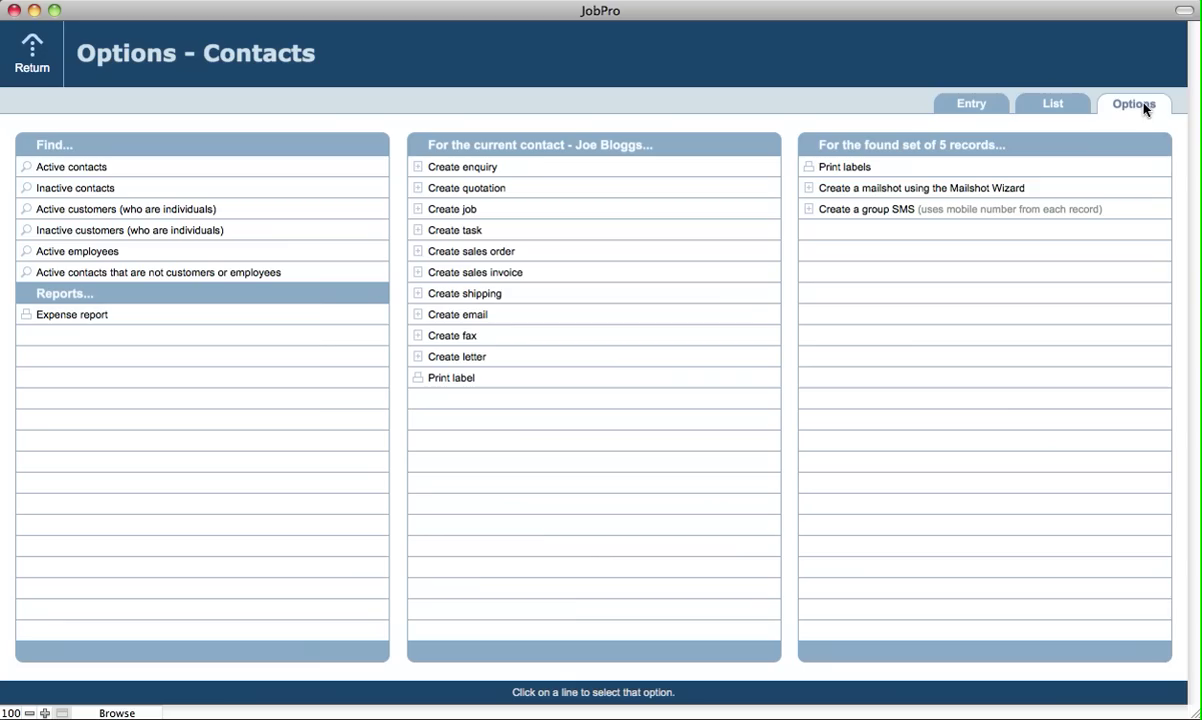
{"action": "left_click", "coordinate": [866, 212]}
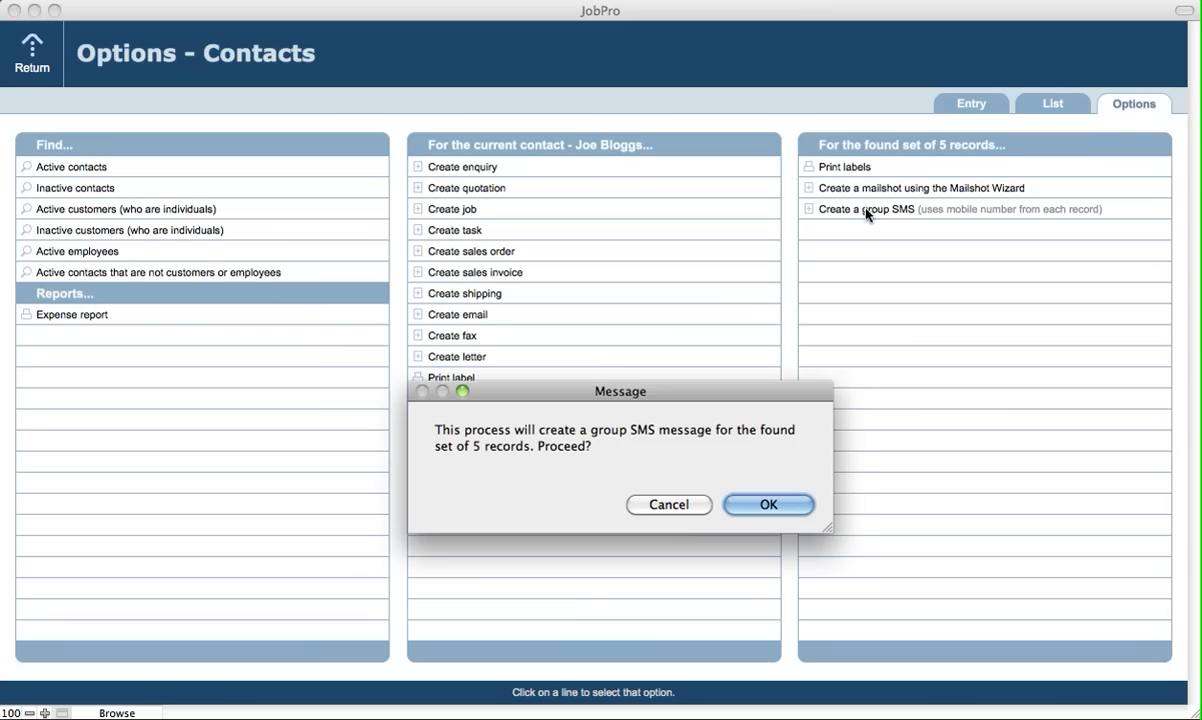
{"action": "left_click", "coordinate": [765, 505]}
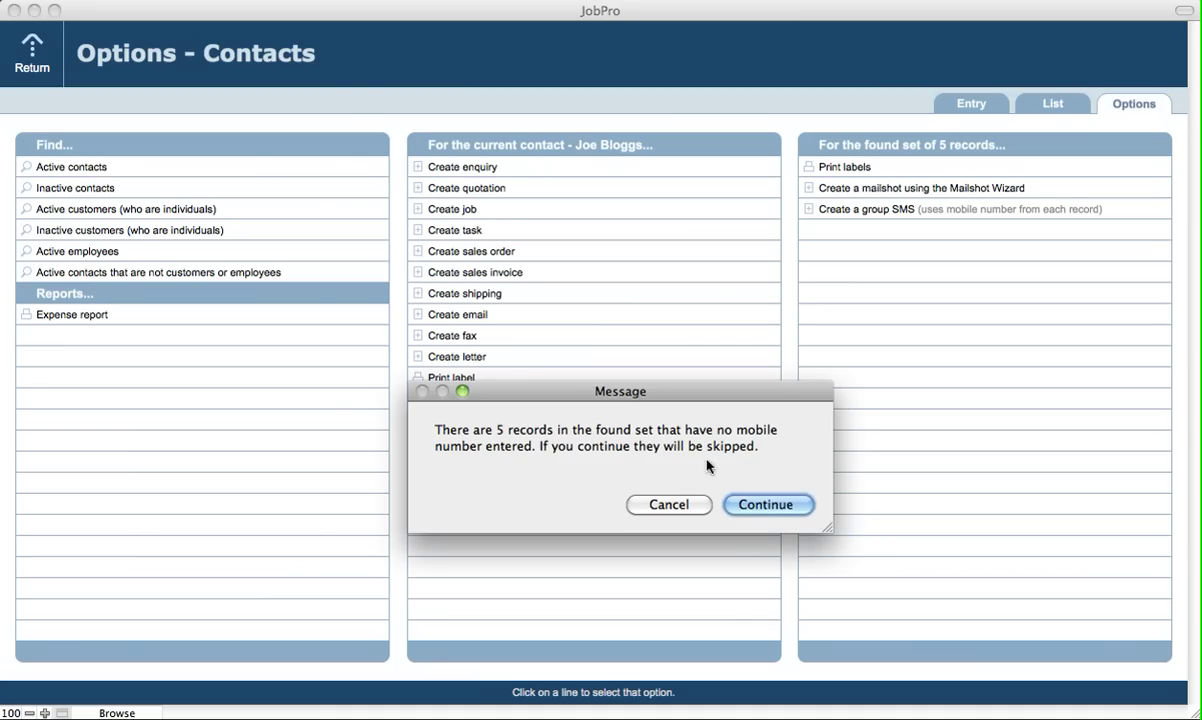
{"action": "left_click", "coordinate": [765, 505]}
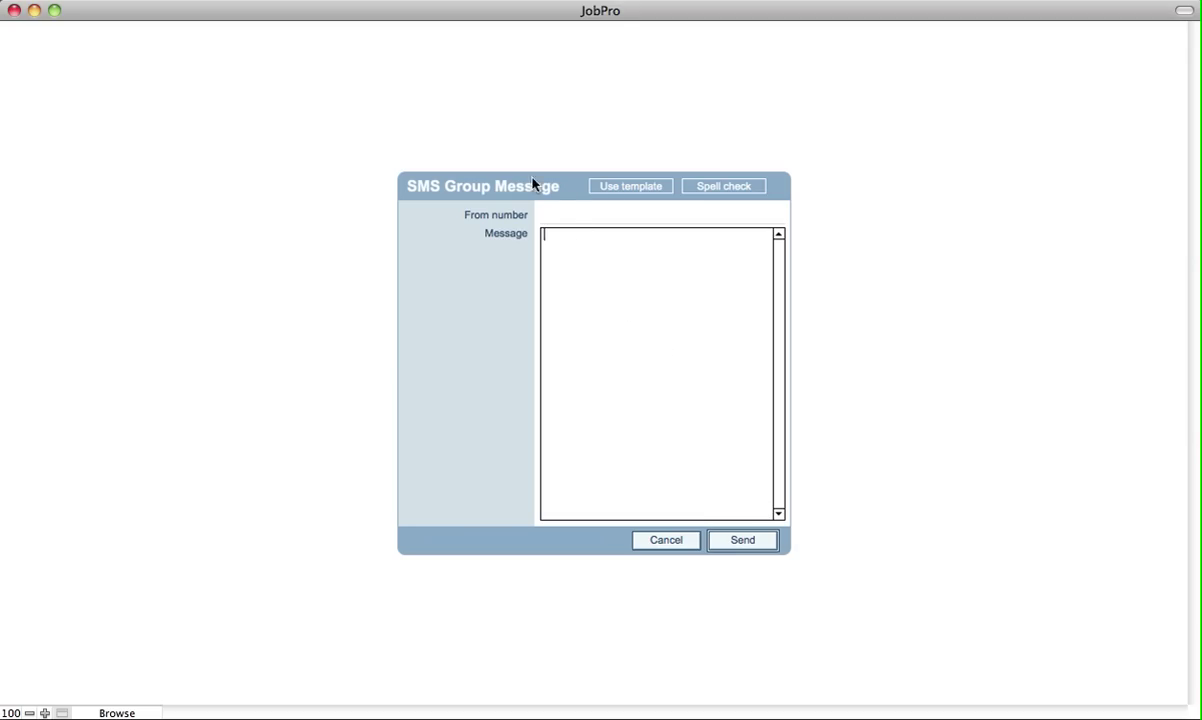
{"action": "left_click", "coordinate": [566, 218]}
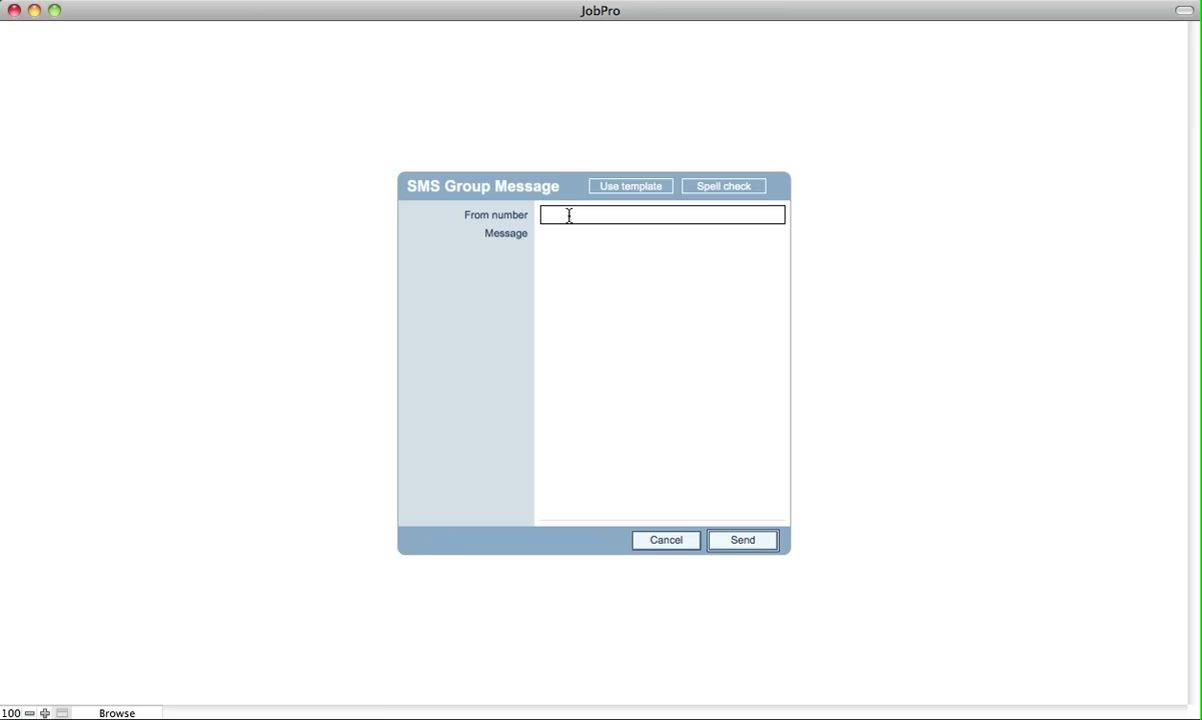
{"action": "left_click", "coordinate": [600, 275]}
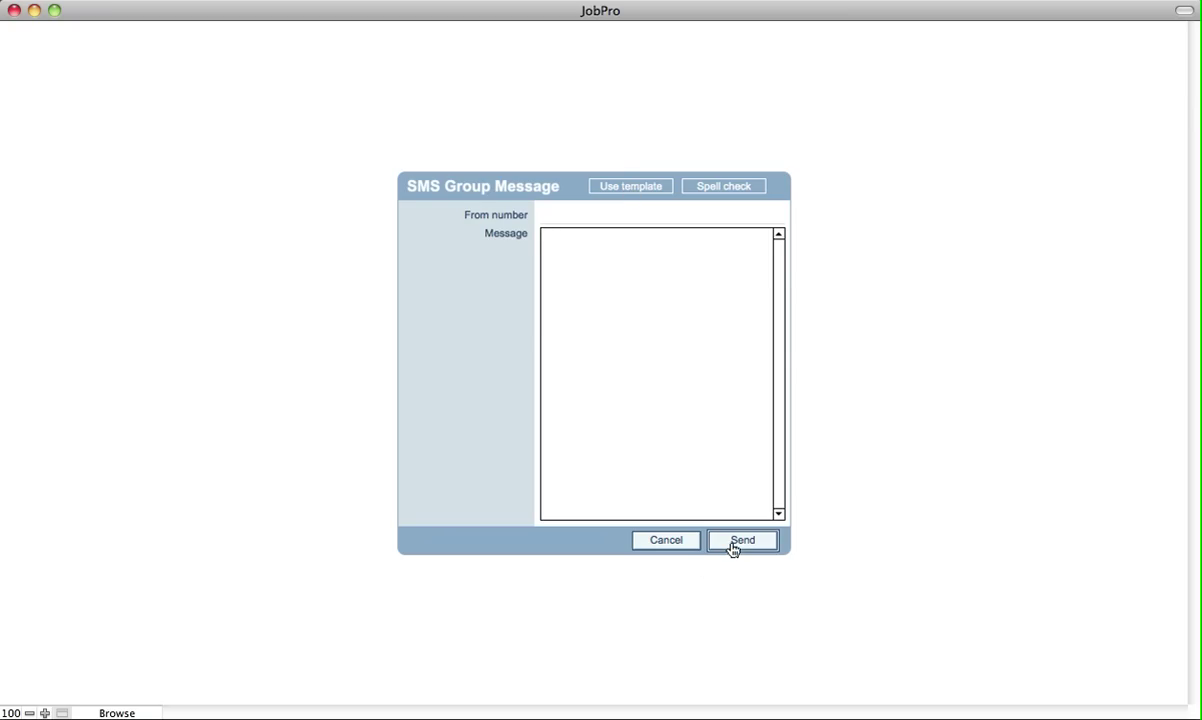
{"action": "left_click", "coordinate": [666, 540]}
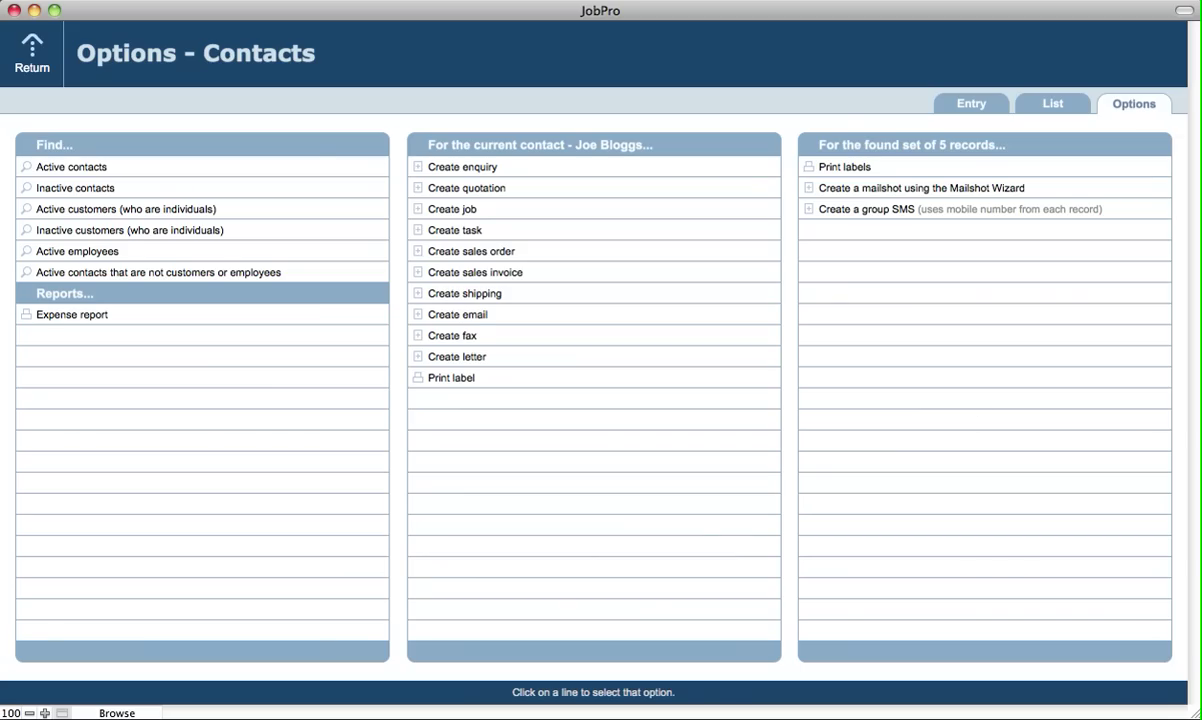
- Return to the employee contact's Entry view and read a logged SMS message's full text
{"action": "left_click", "coordinate": [967, 104]}
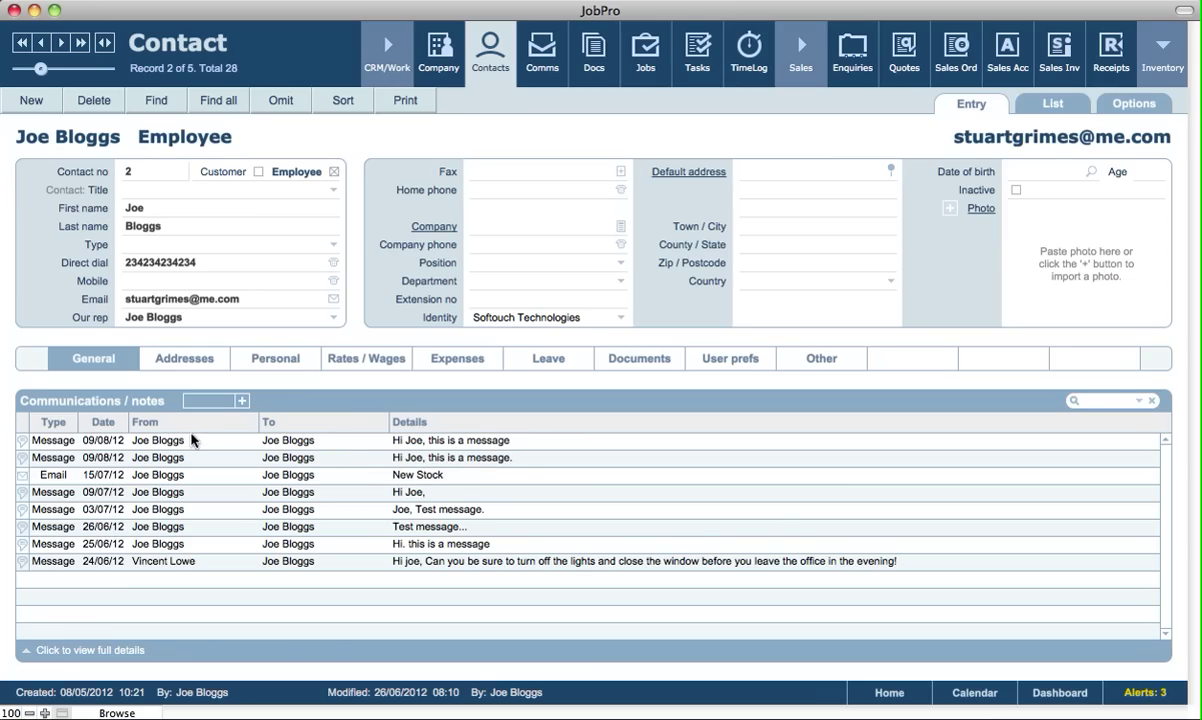
{"action": "mouse_move", "coordinate": [470, 488]}
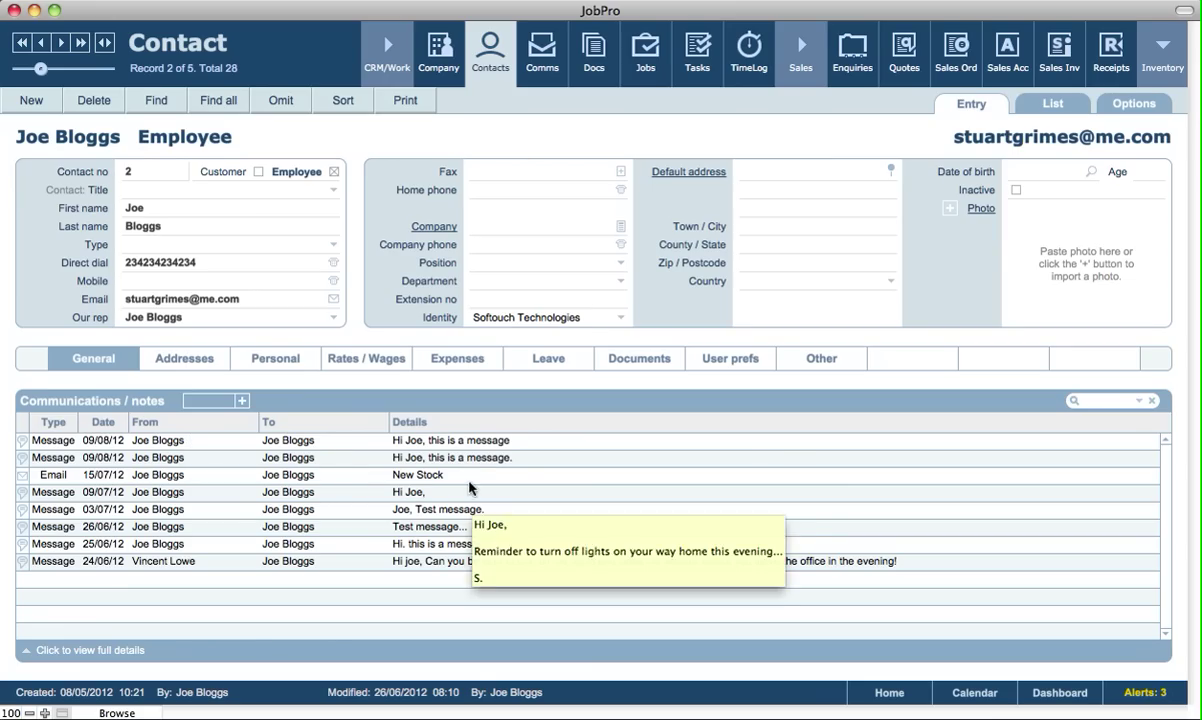